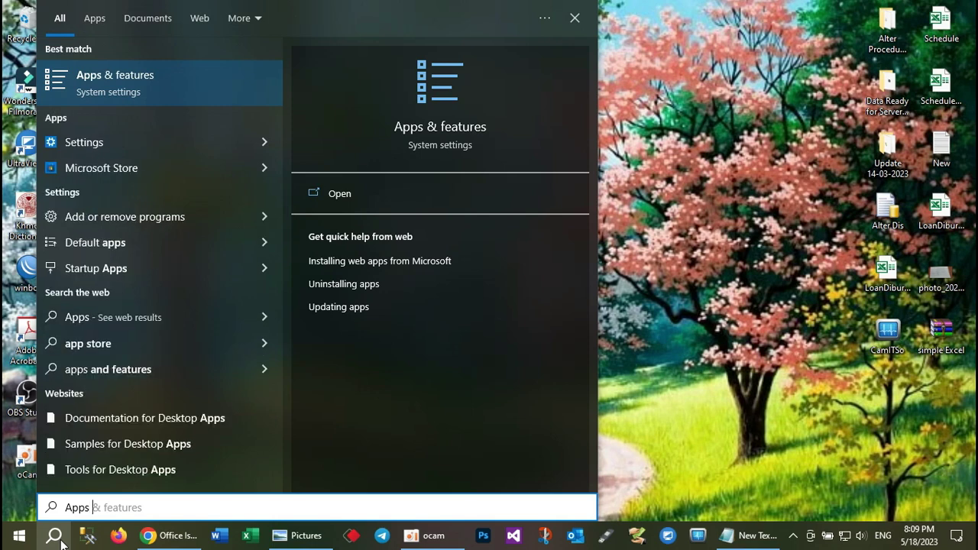
# Search Windows for "Apps & features" and open that system settings page
pyautogui.write('&')
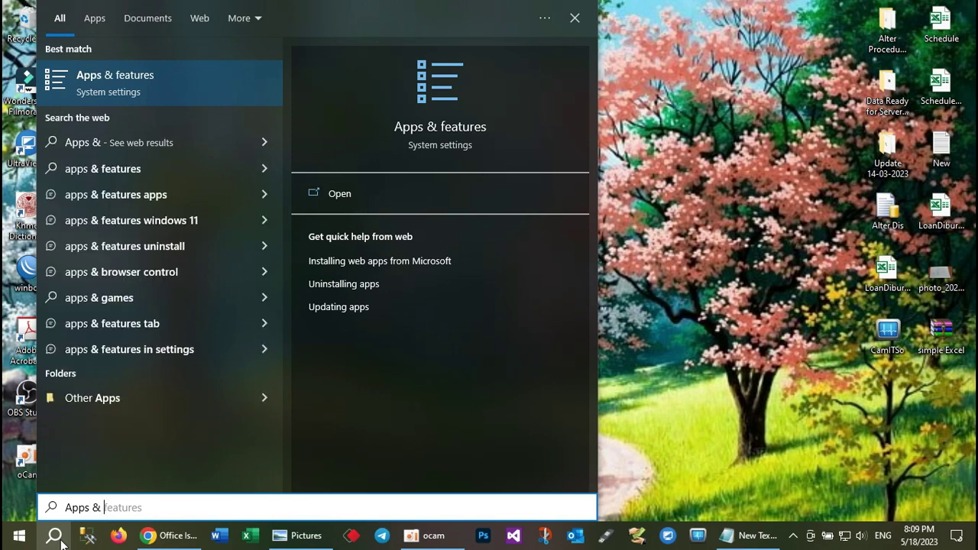
pyautogui.write(' fe')
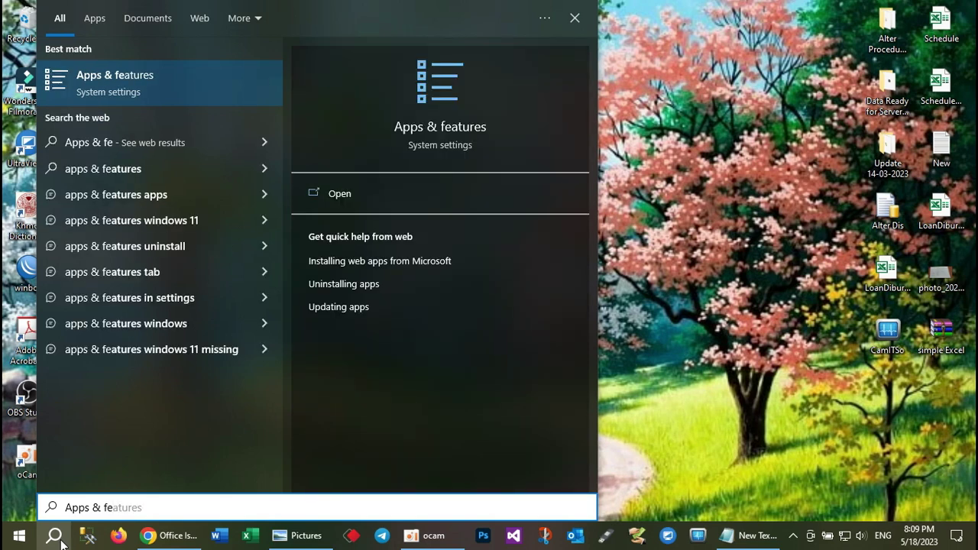
pyautogui.write('ature')
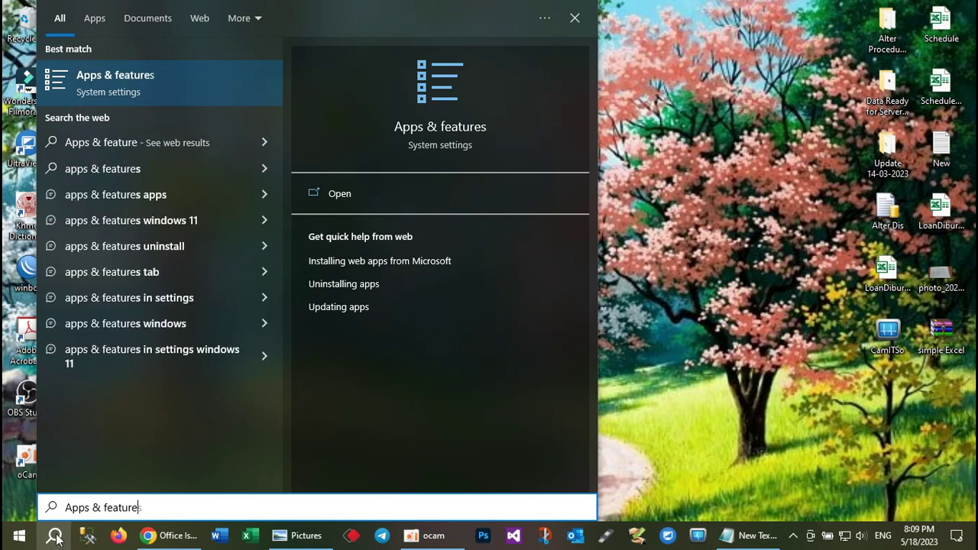
pyautogui.write('s')
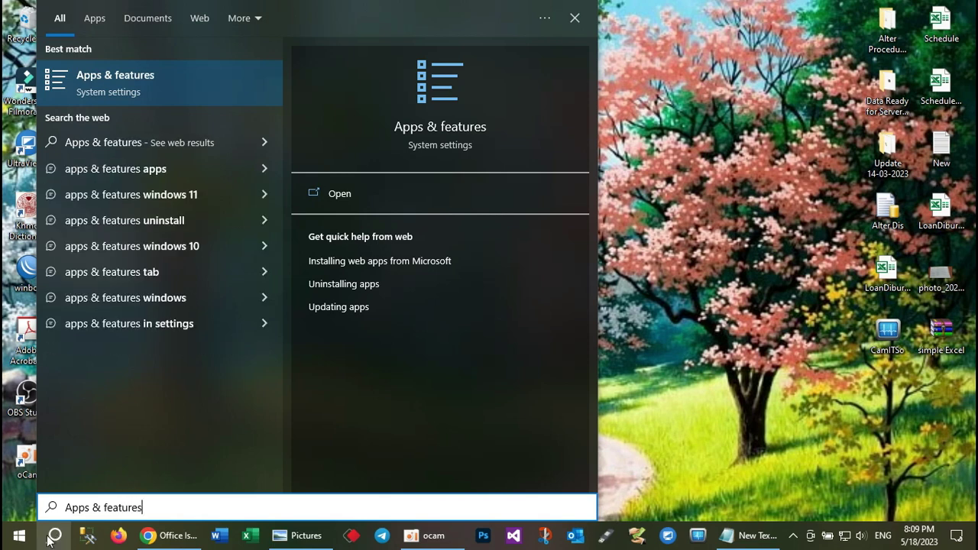
pyautogui.click(144, 84)
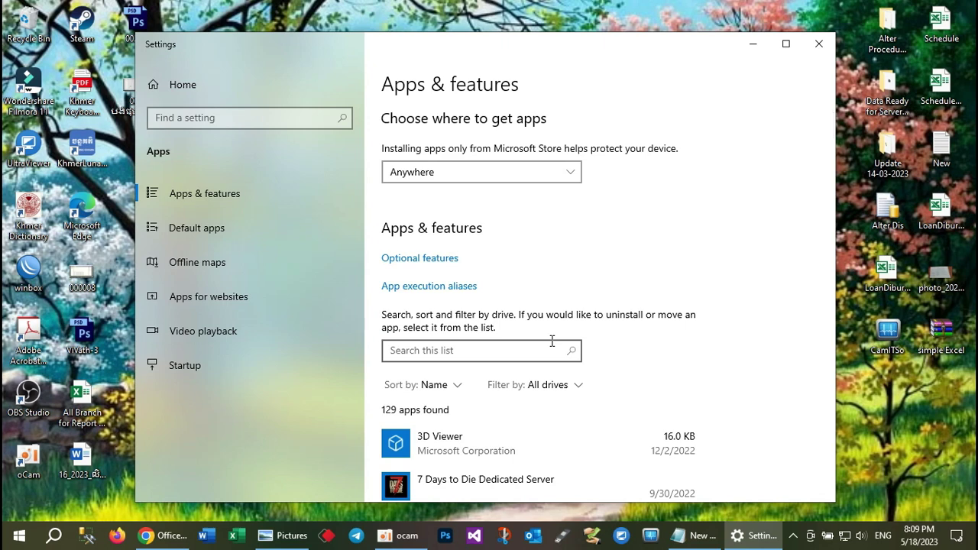
# Filter the installed apps list by "office" and expand the Microsoft Office Professional Plus 2016 - en-us entry
pyautogui.click(458, 350)
pyautogui.write('off')
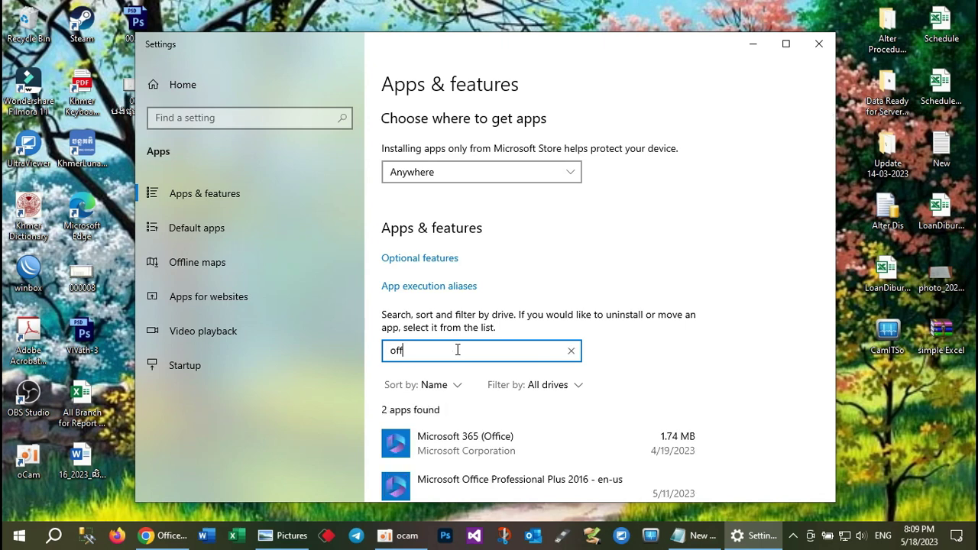
pyautogui.write('ie')
pyautogui.scroll(-1, 646, 394)
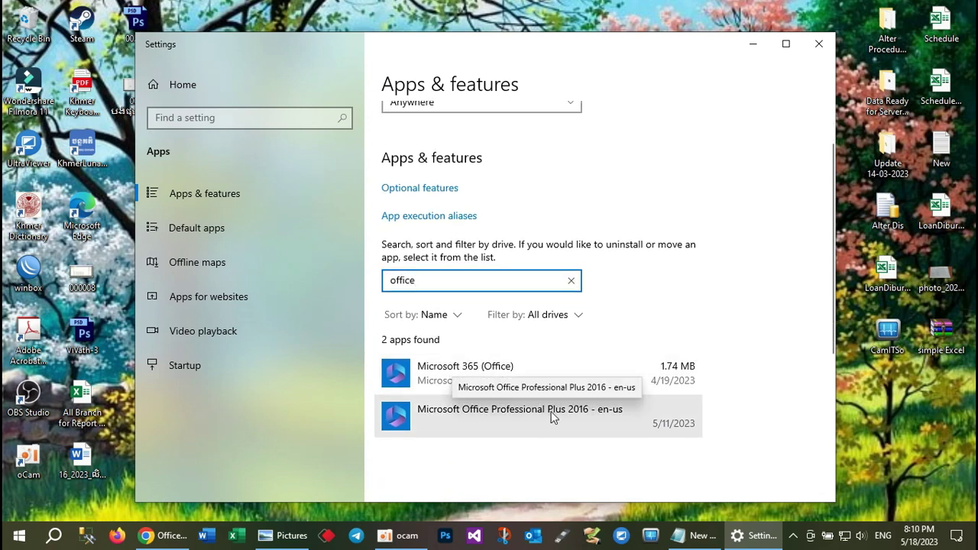
pyautogui.click(582, 412)
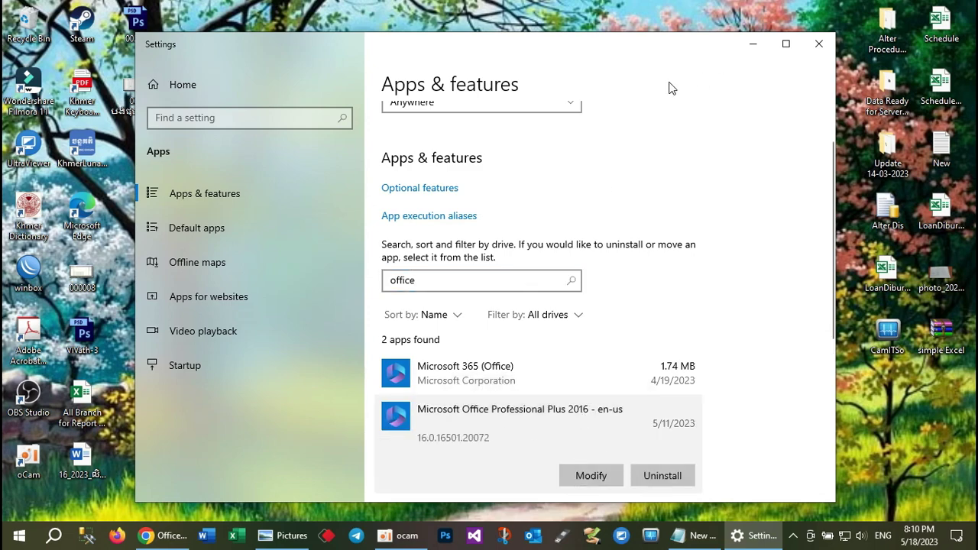
# Choose to modify Microsoft Office Professional Plus 2016 and start a Quick Repair
pyautogui.moveTo(647, 53); pyautogui.dragTo(634, 31)
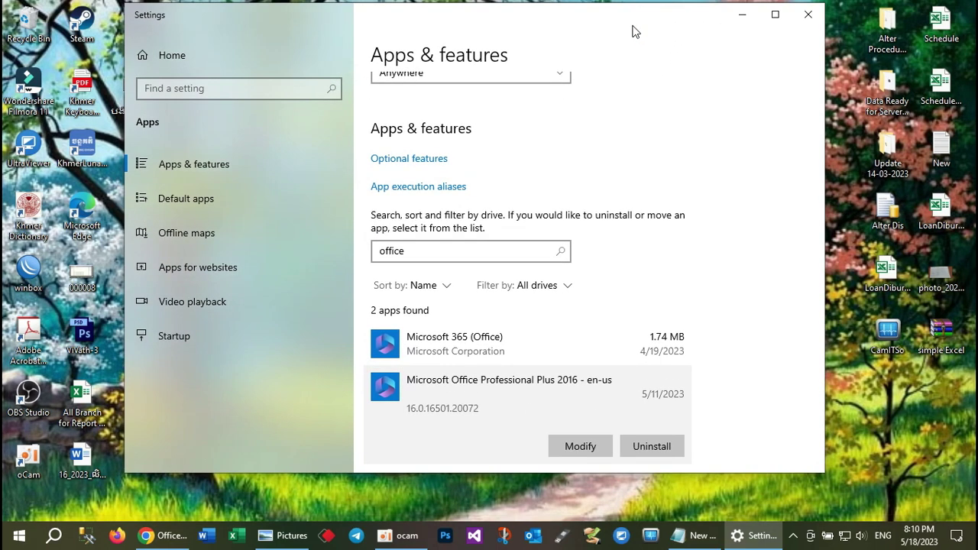
pyautogui.click(583, 446)
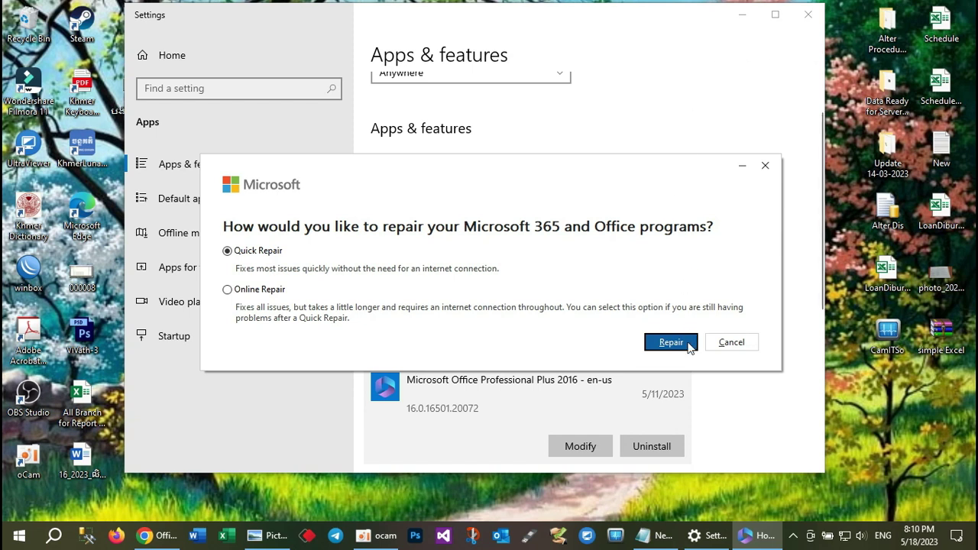
pyautogui.click(655, 345)
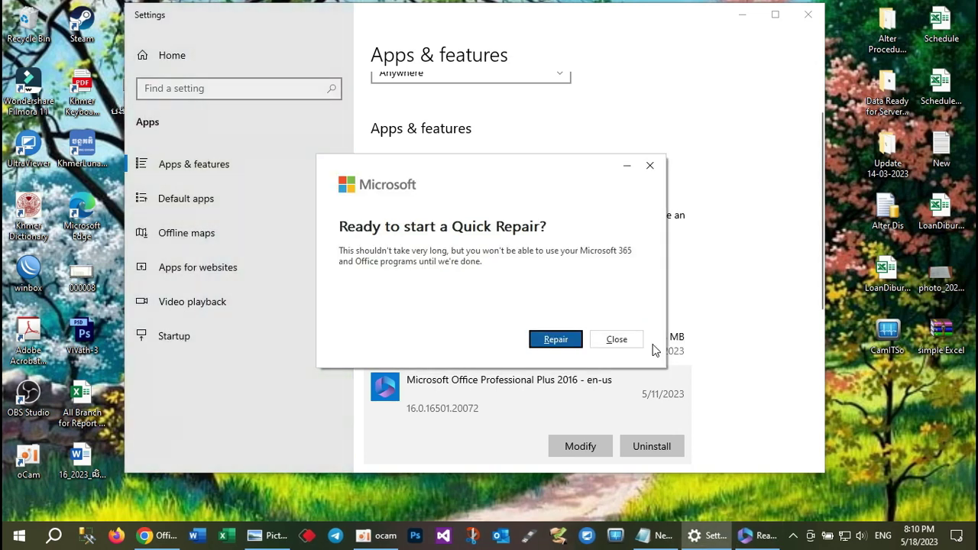
pyautogui.click(556, 342)
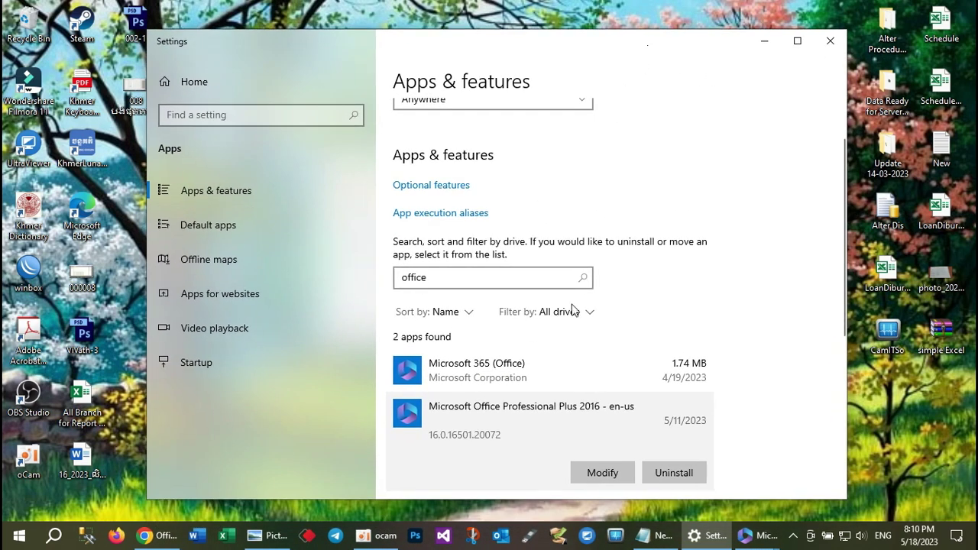
# Check the repair's progress until it finishes, and close the repair dialog and the Settings window
pyautogui.click(755, 536)
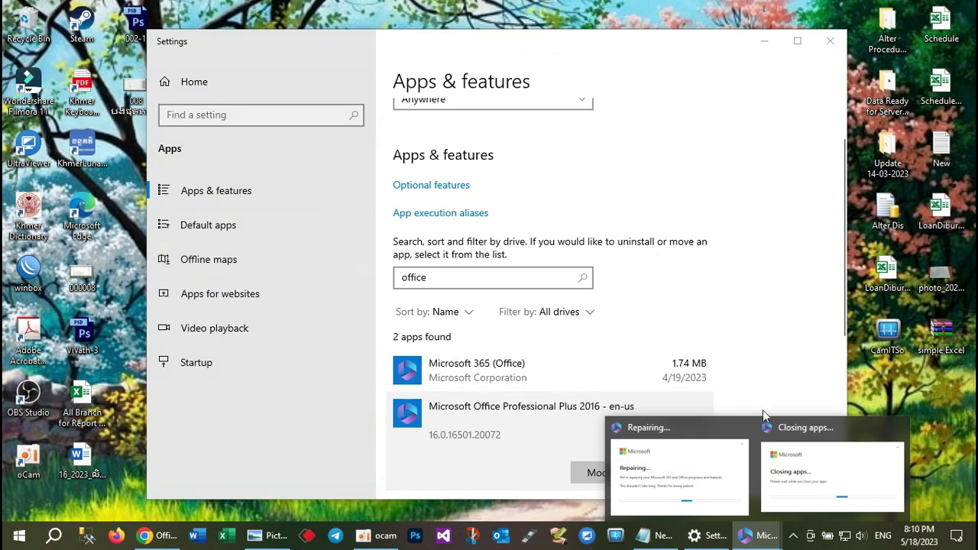
pyautogui.click(826, 459)
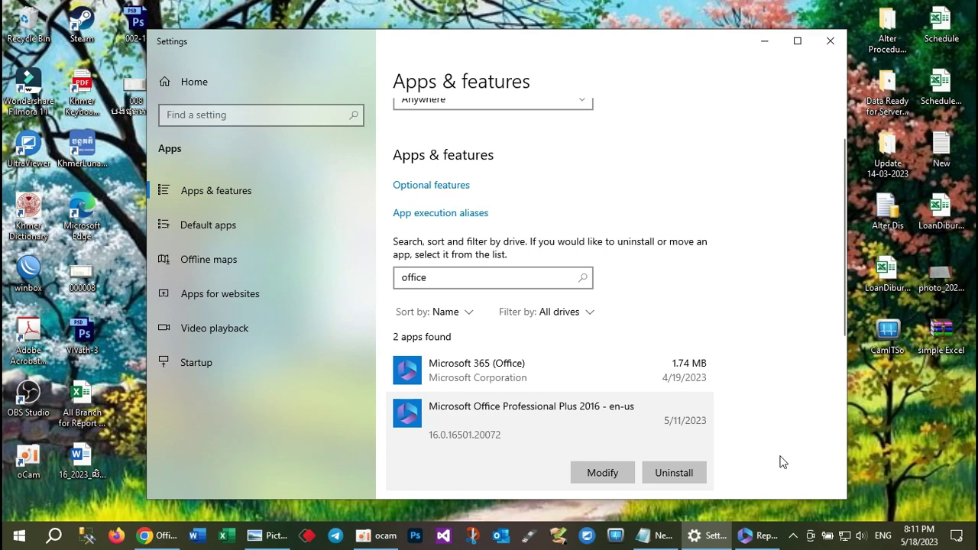
pyautogui.click(759, 538)
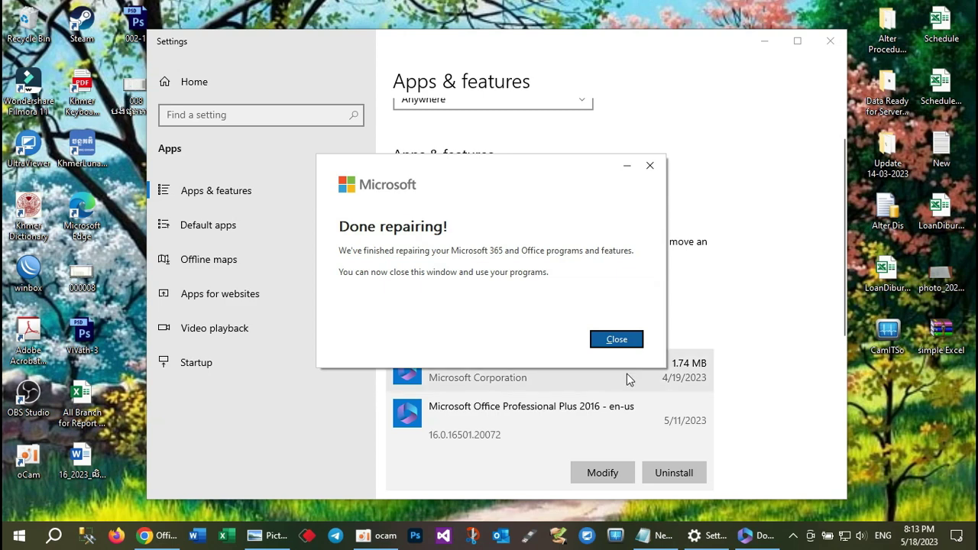
pyautogui.click(623, 341)
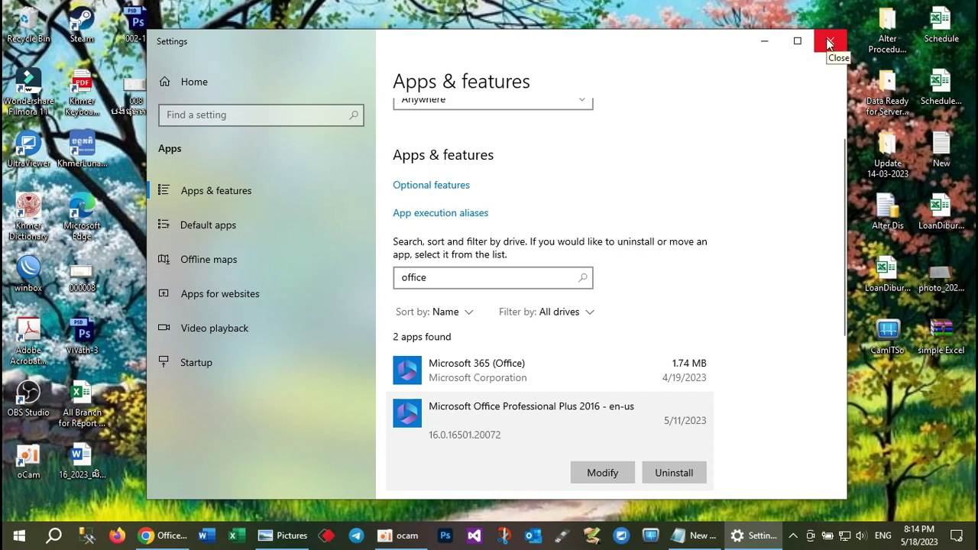
pyautogui.click(829, 44)
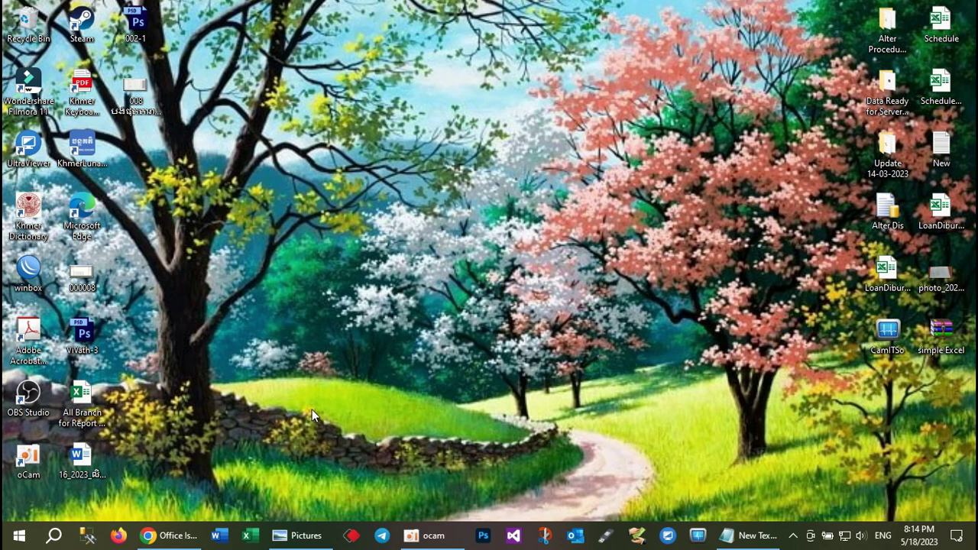
# Close the open Pictures folder window and refresh the desktop several times
pyautogui.click(300, 535)
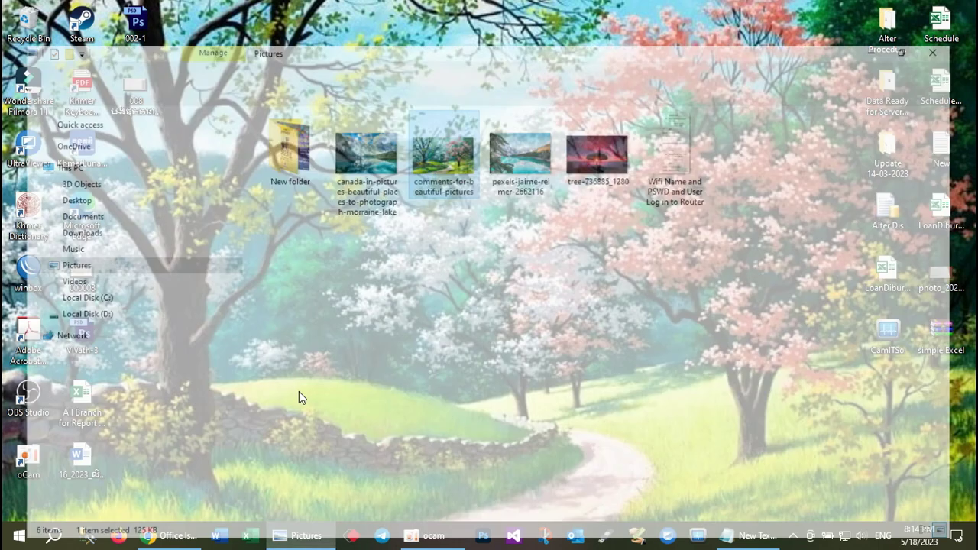
pyautogui.click(954, 9)
pyautogui.rightClick(391, 232)
pyautogui.click(426, 277)
pyautogui.rightClick(443, 206)
pyautogui.click(474, 252)
pyautogui.rightClick(439, 210)
pyautogui.click(475, 252)
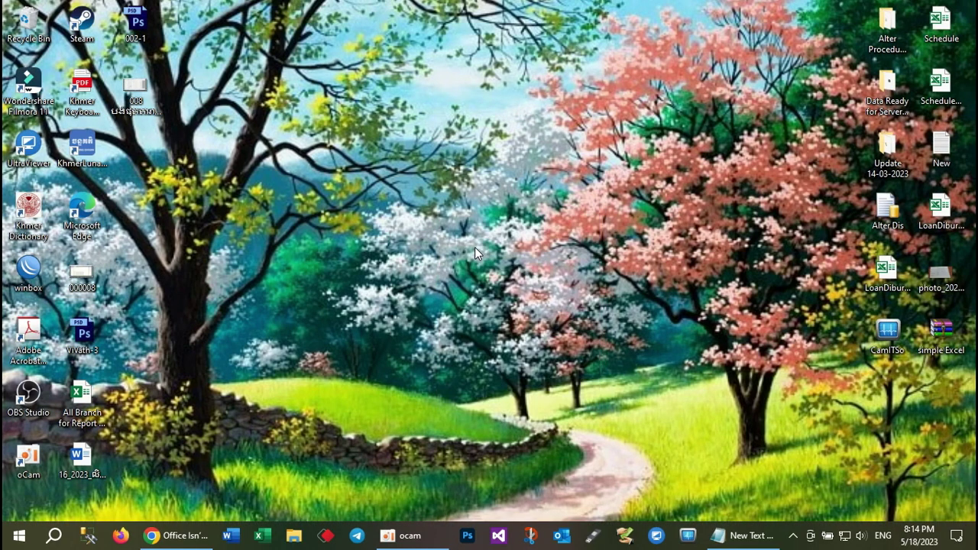
# Display the Restart option among the computer's shut-down choices and dismiss it without restarting
pyautogui.rightClick(19, 535)
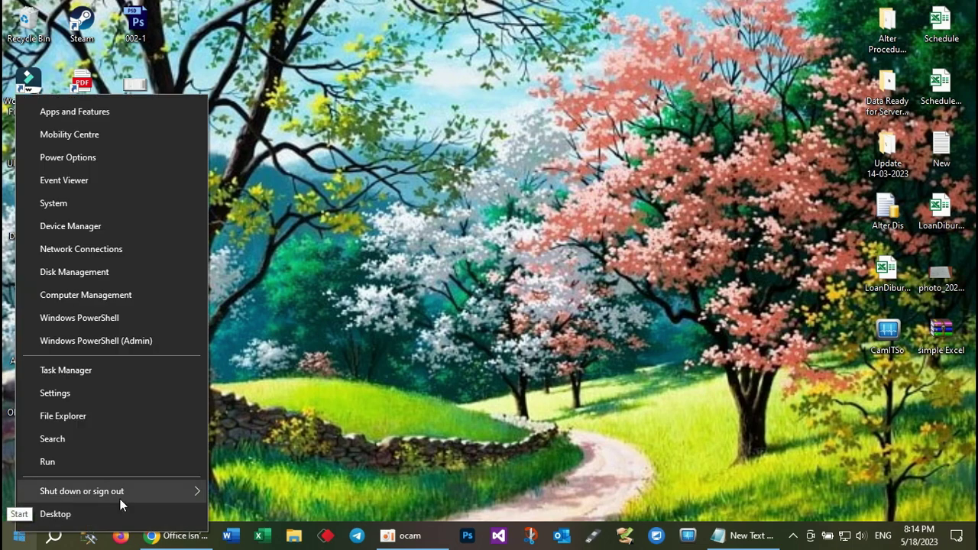
pyautogui.moveTo(127, 496)
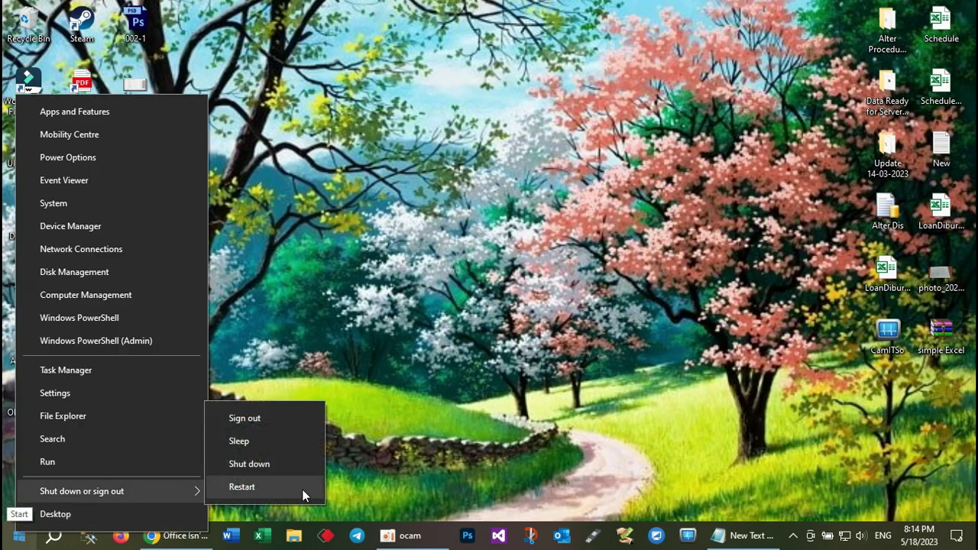
pyautogui.click(459, 484)
pyautogui.click(403, 535)
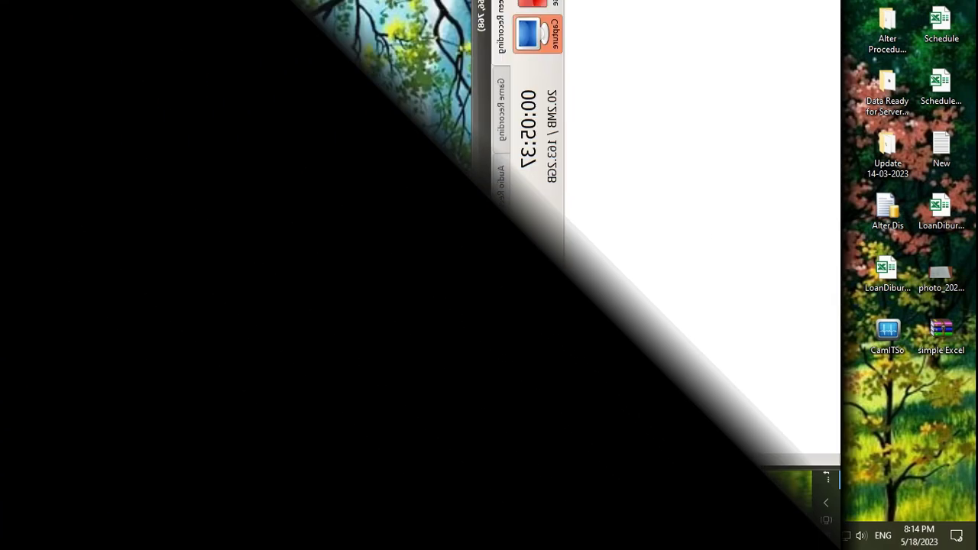